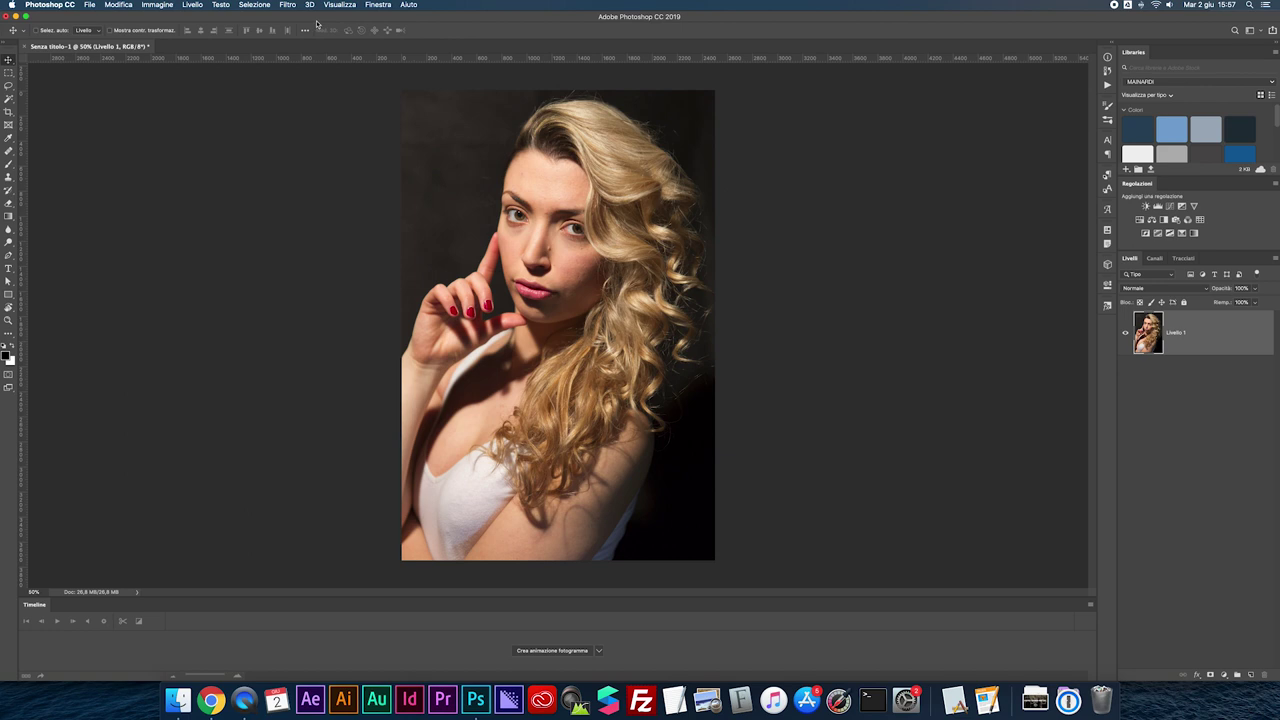
- Open the Filtro menu to list the available filters
left_click(287, 4)
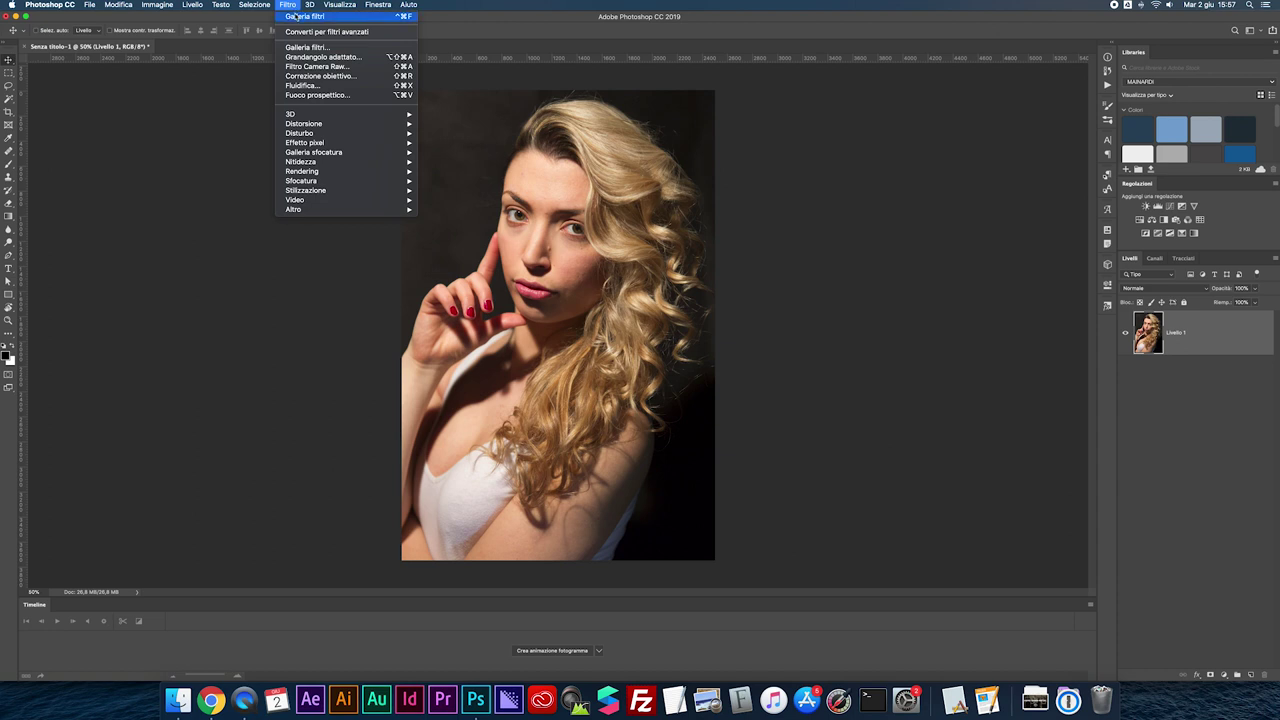
- In Galleria filtri, preview Effetto pennellate with Dimensione pennello 50 and Contrasto 40
left_click(305, 48)
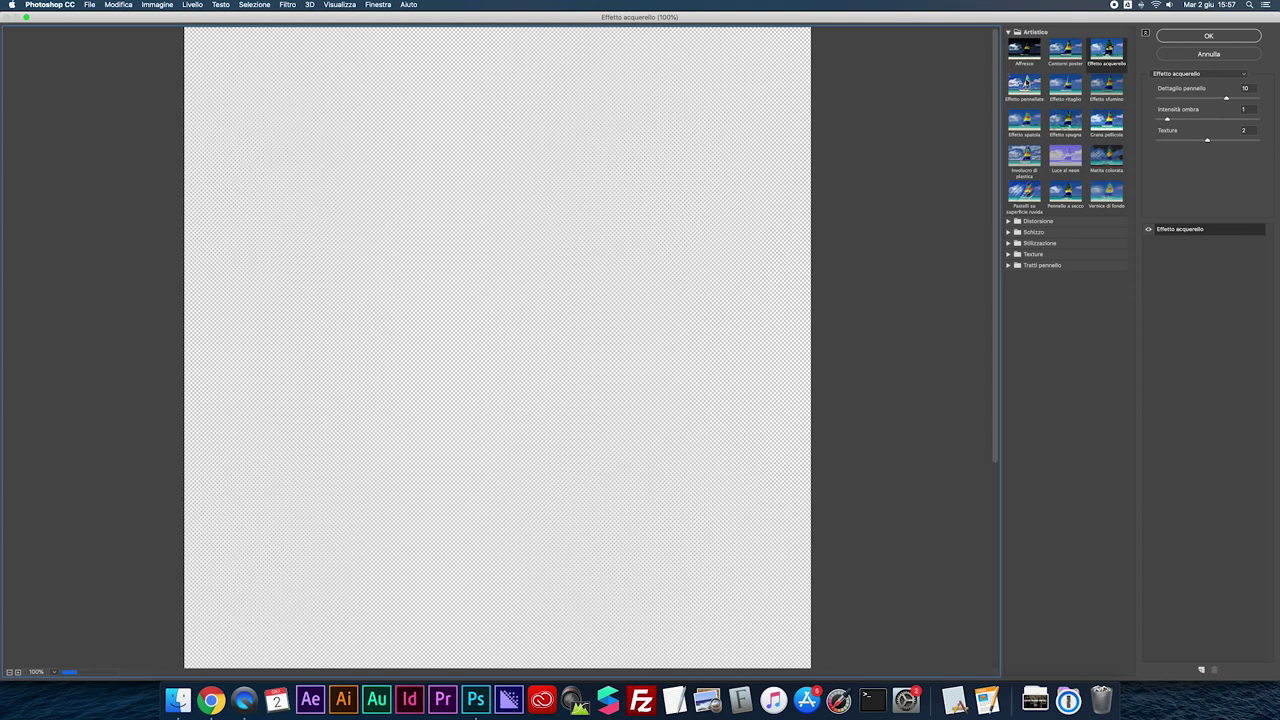
left_click(1025, 84)
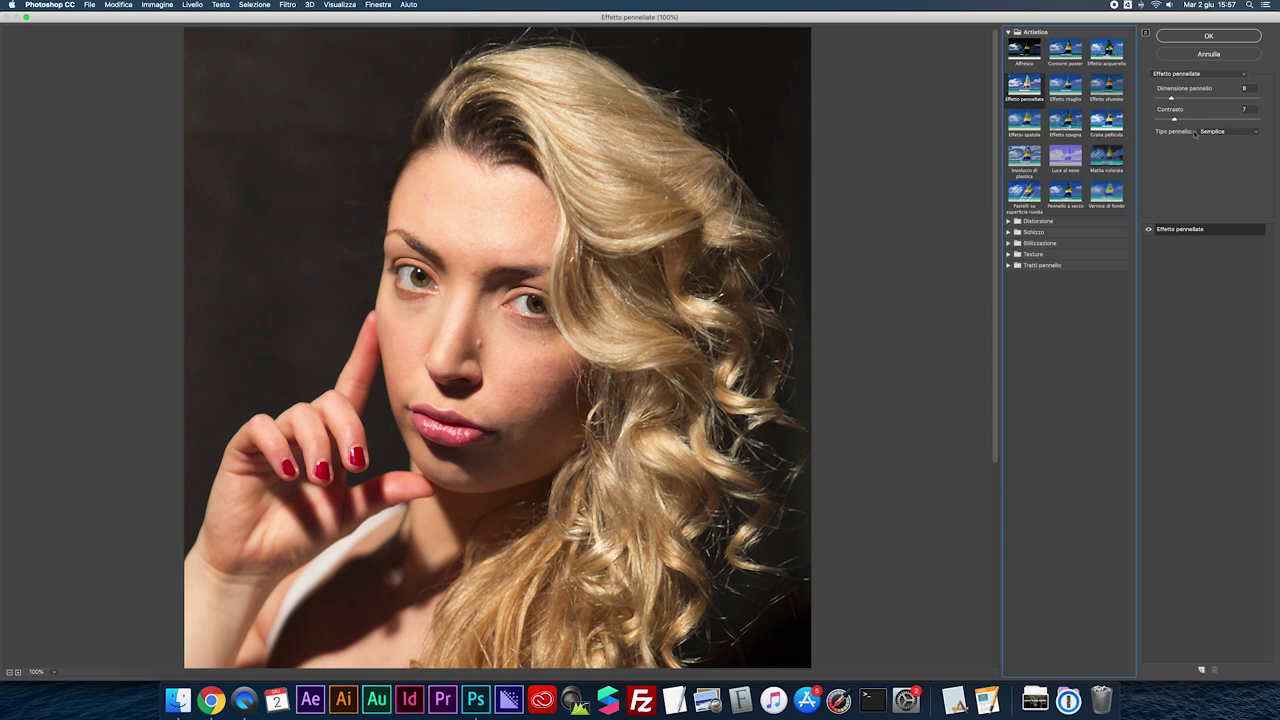
mouse_move(1171, 100)
left_mouse_down()
mouse_move(1137, 98)
mouse_move(1134, 120)
left_mouse_up()
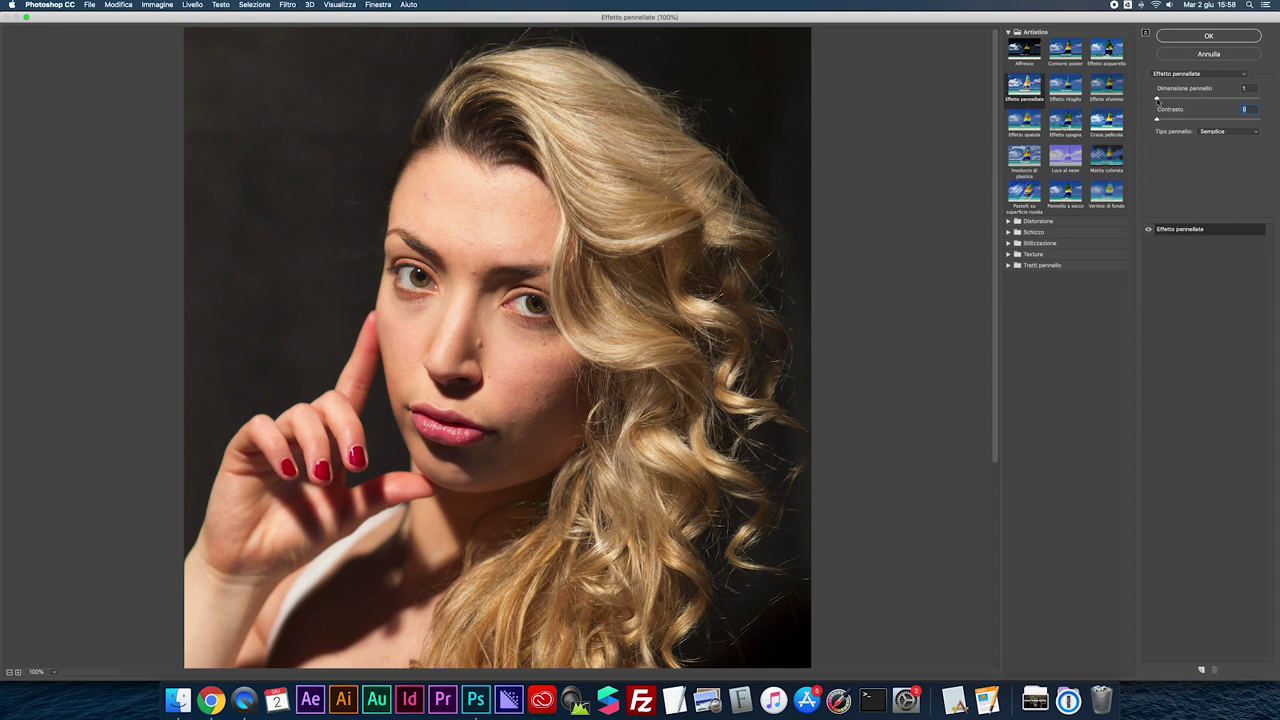
left_click_drag(1157, 99, 1262, 100)
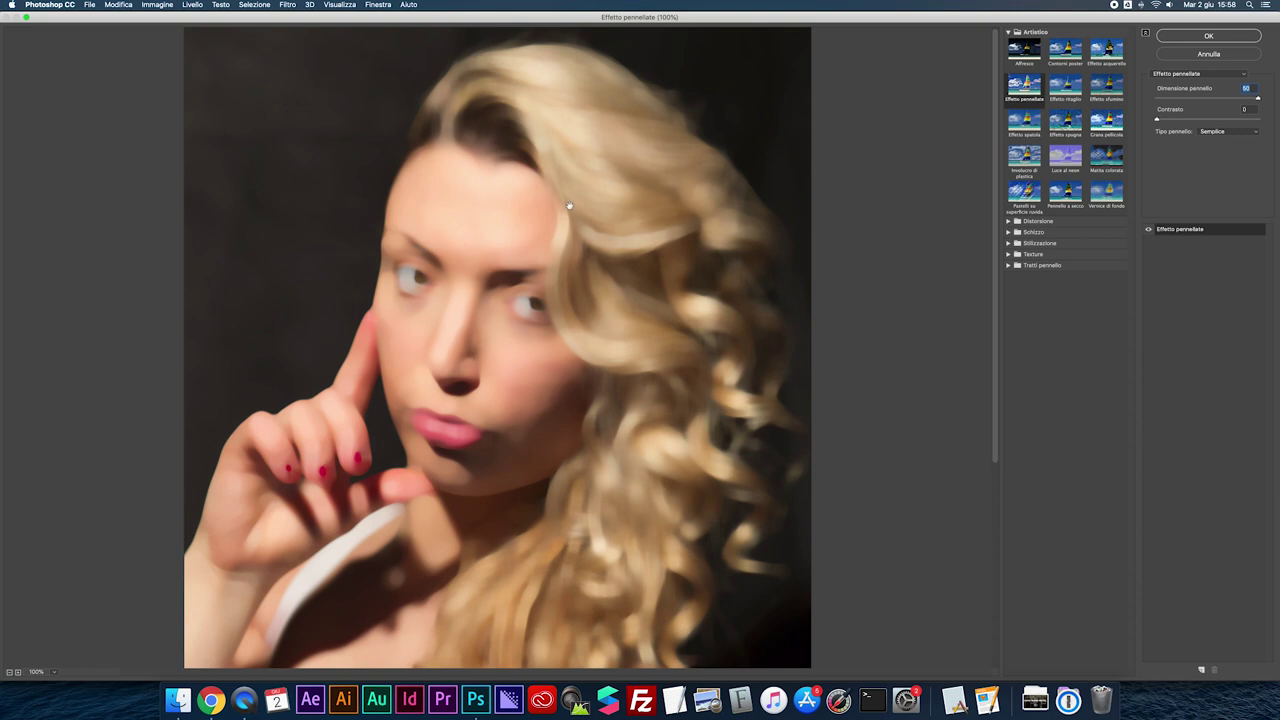
left_click_drag(1168, 123, 1264, 123)
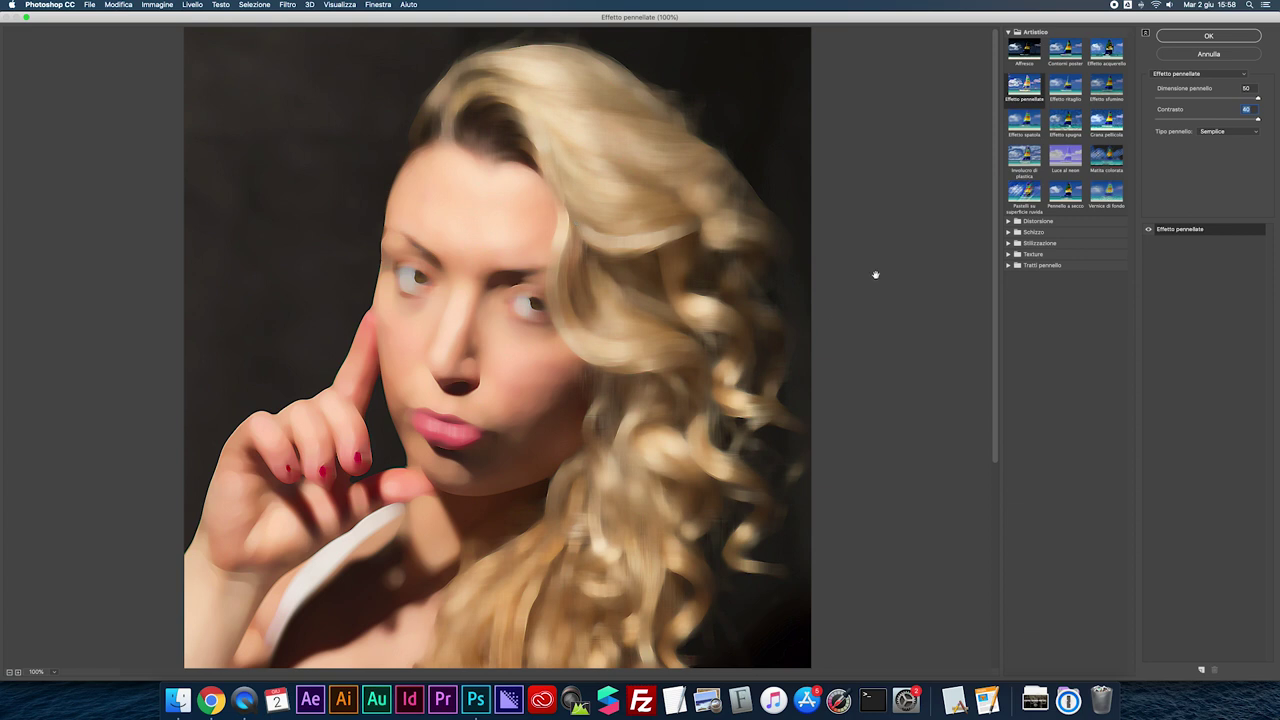
- Switch Tipo pennello to Ruvido chiaro, with brush size about 17 and Contrasto 2
left_click(1219, 133)
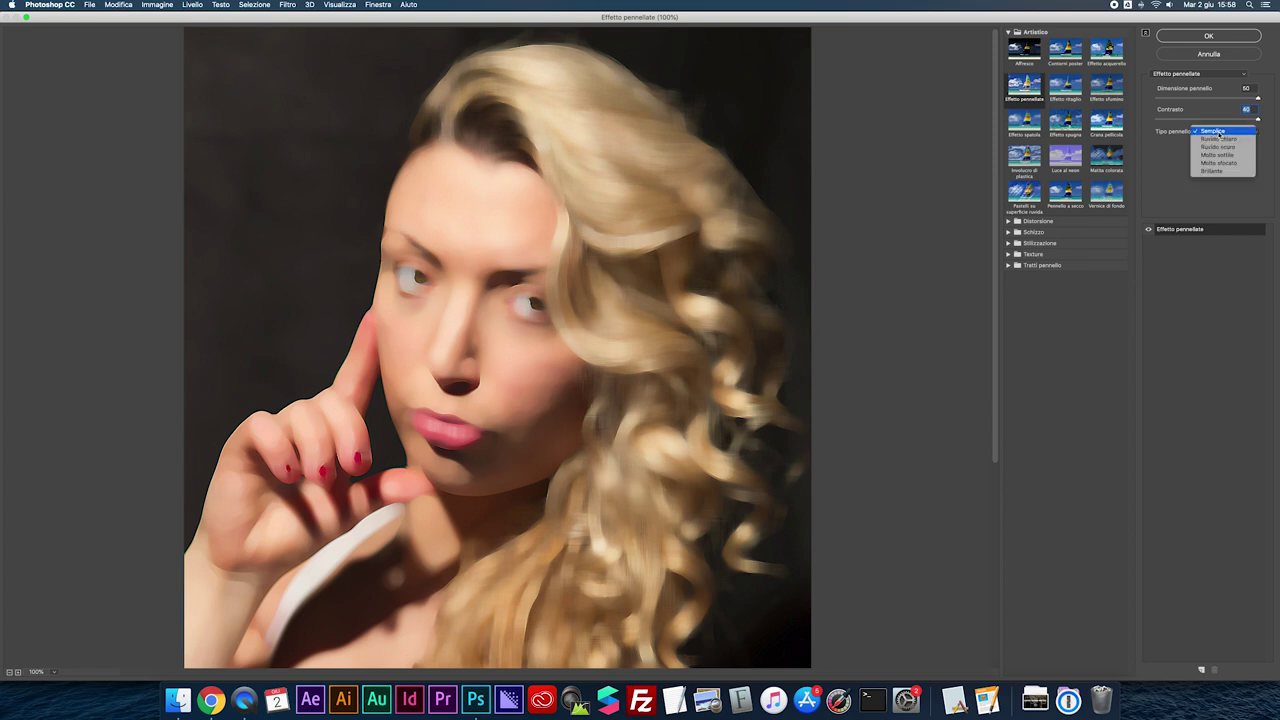
left_click(1210, 139)
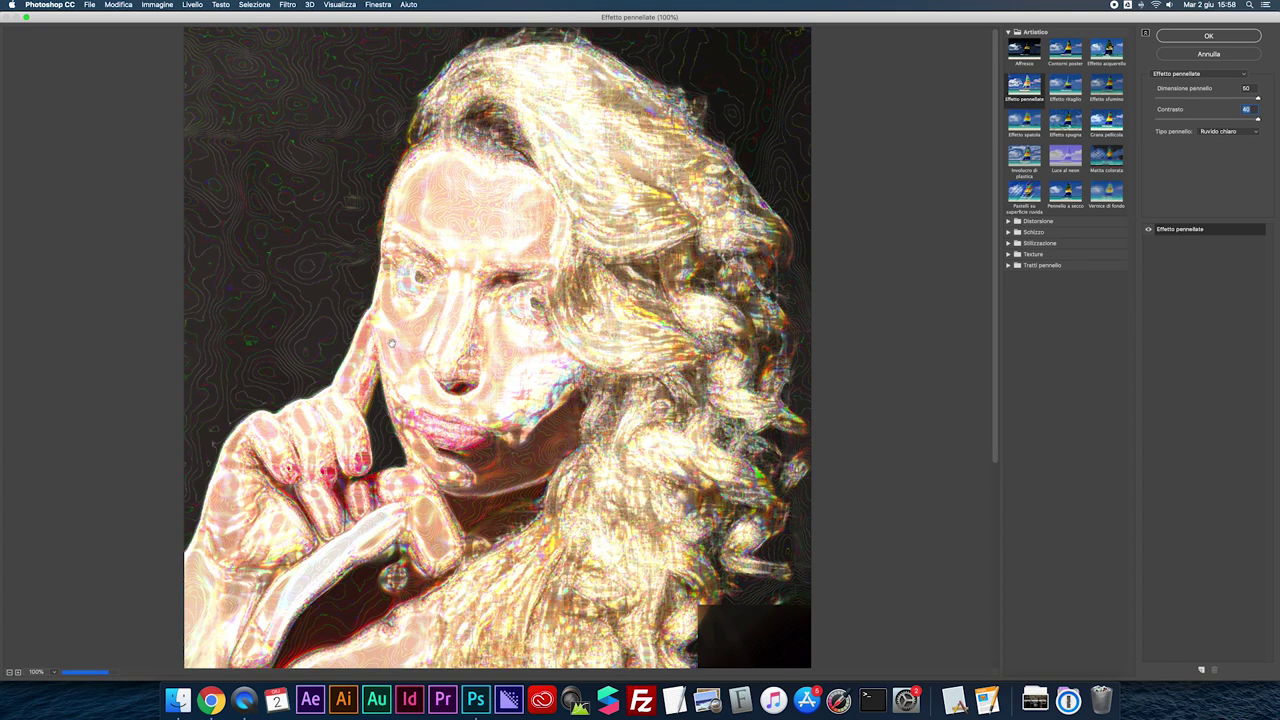
left_click_drag(1257, 98, 1200, 98)
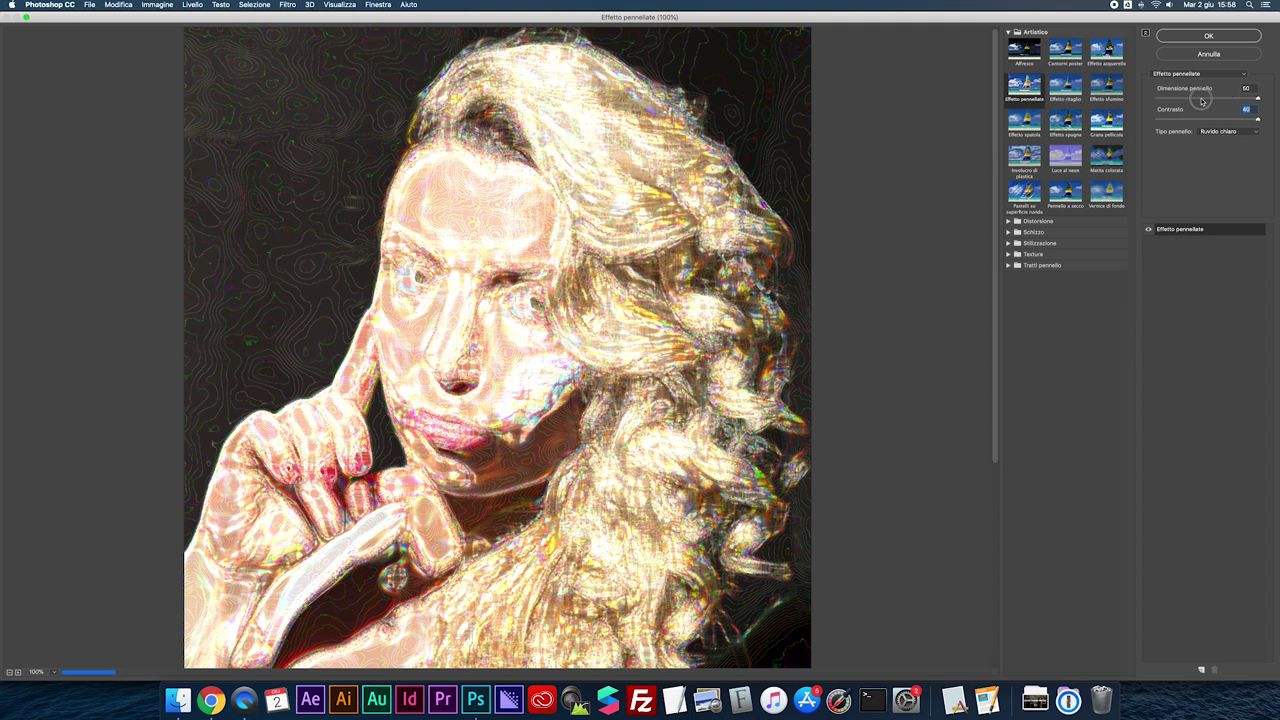
left_click_drag(1202, 116, 1161, 120)
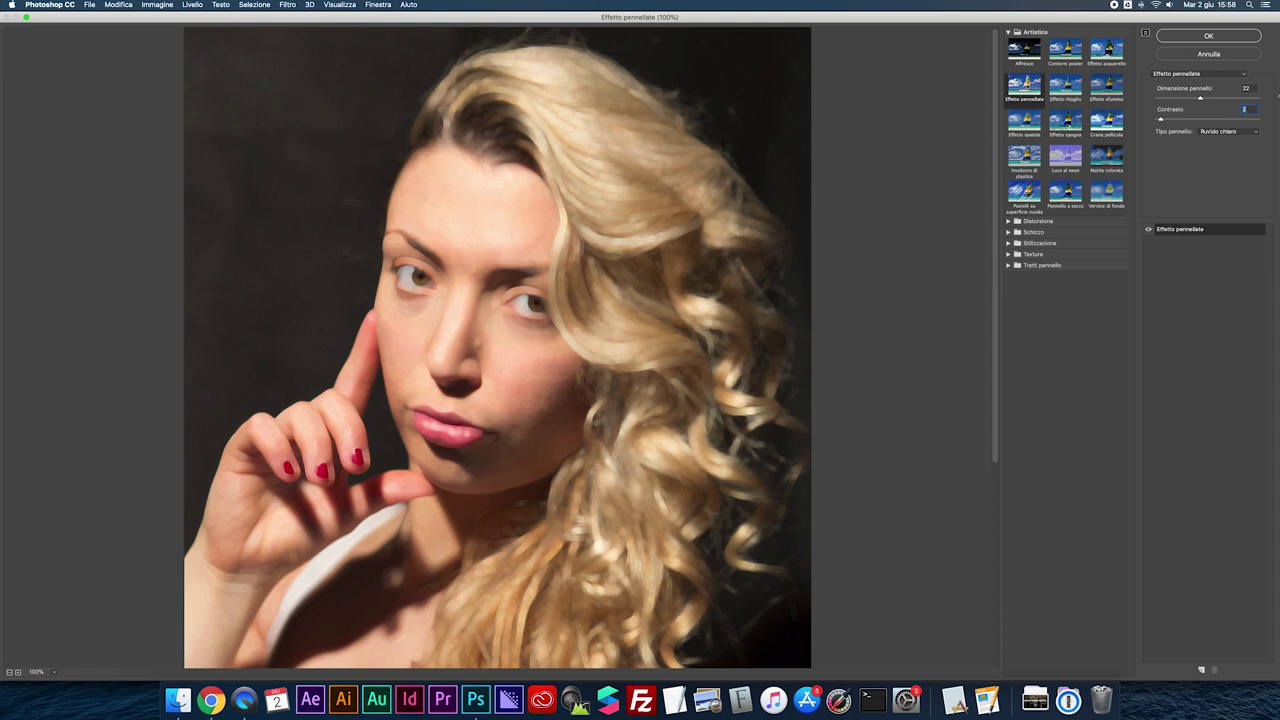
mouse_move(1200, 99)
left_mouse_down()
mouse_move(1241, 100)
mouse_move(1176, 100)
mouse_move(1188, 98)
left_mouse_up()
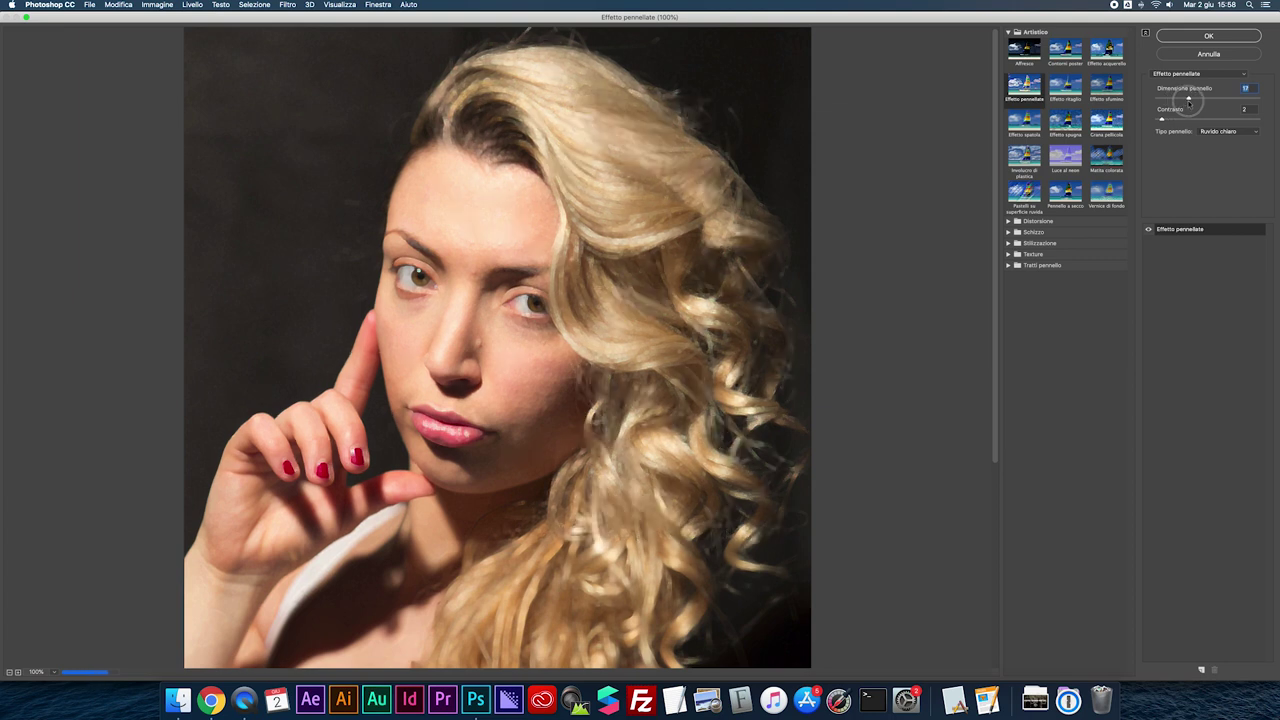
- Switch Tipo pennello to Ruvido scuro and set Contrasto to 13
left_click(1217, 134)
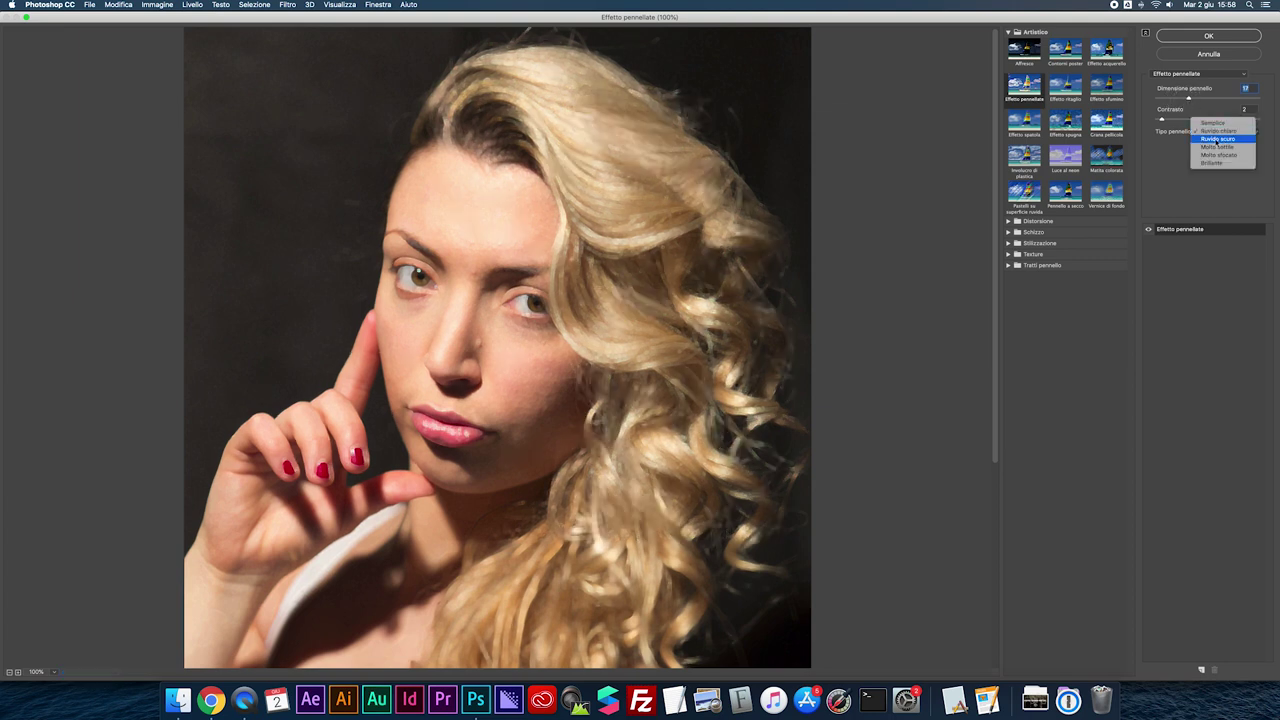
left_click(1213, 139)
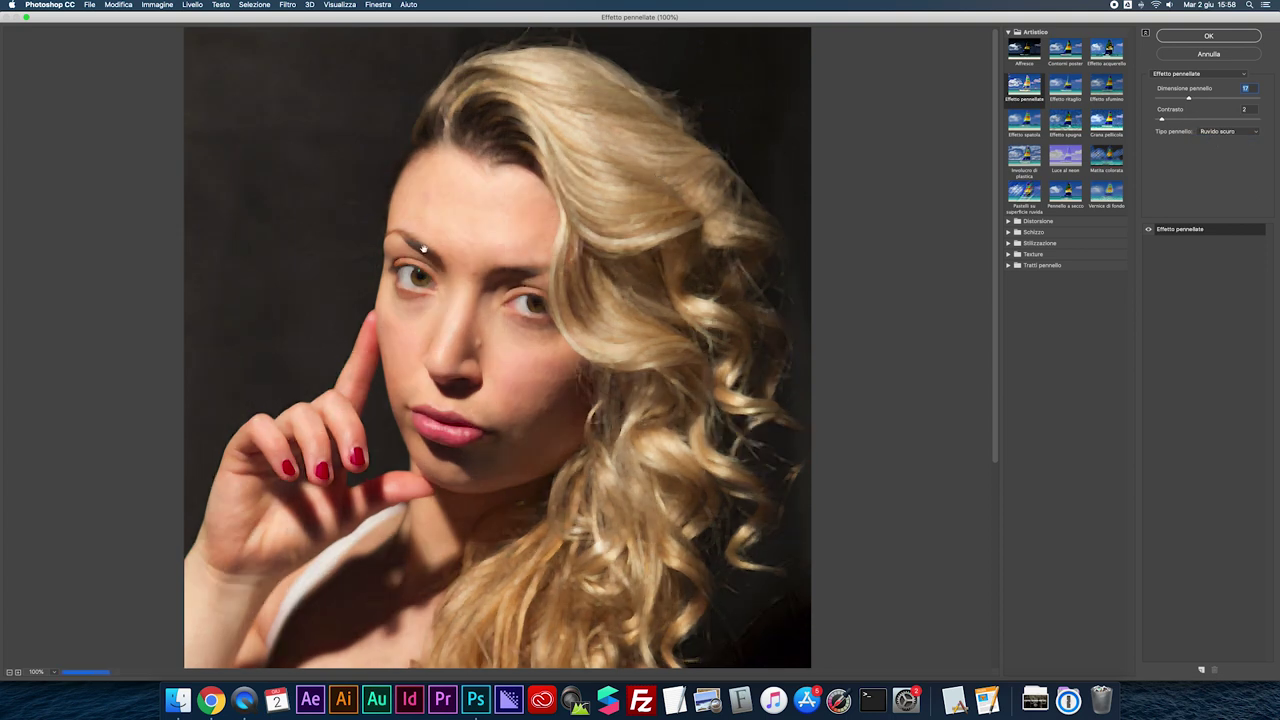
left_click(1197, 120)
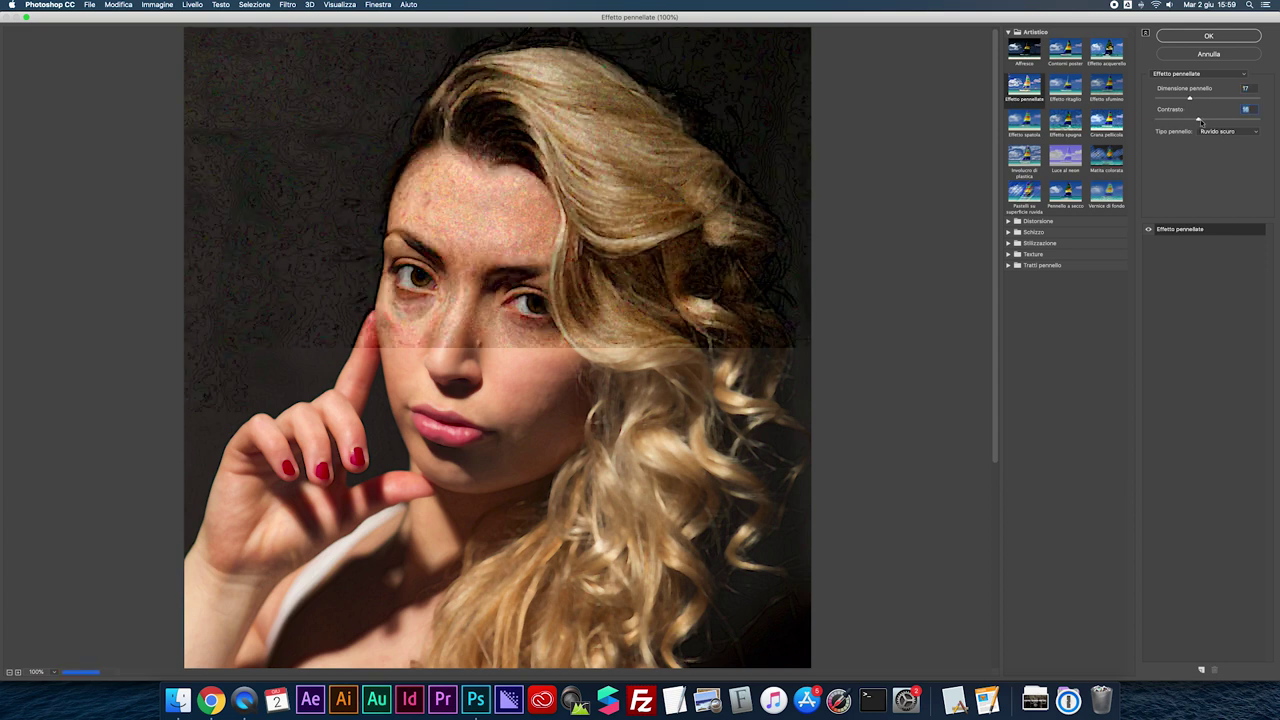
left_click_drag(1200, 120, 1189, 122)
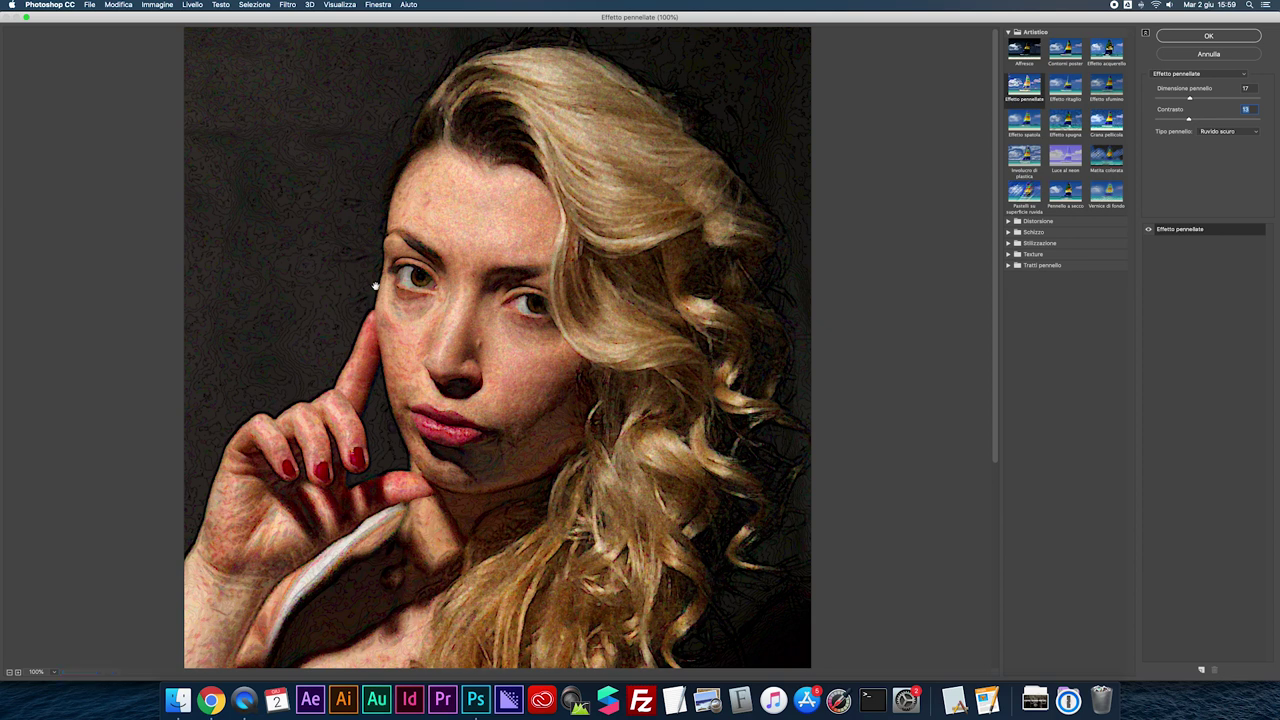
- Use the Molto sottile brush type with brush size 24 and contrast 23
left_click(1228, 131)
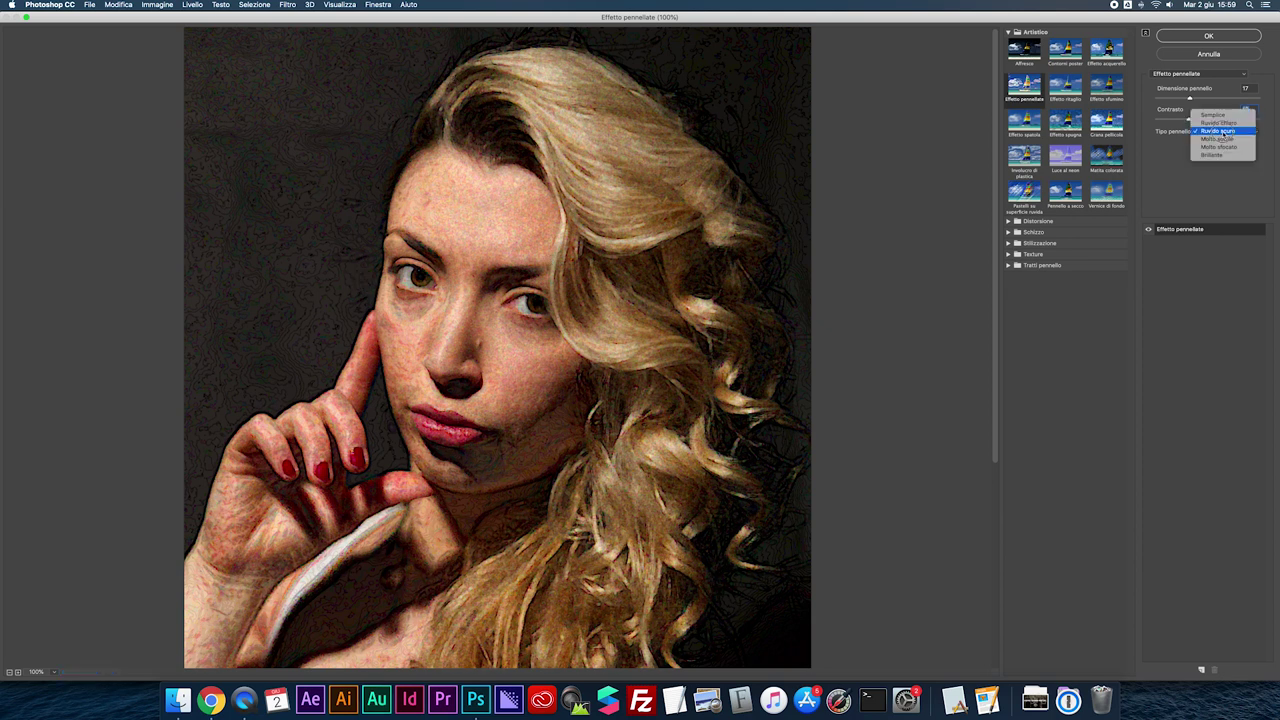
left_click(1222, 144)
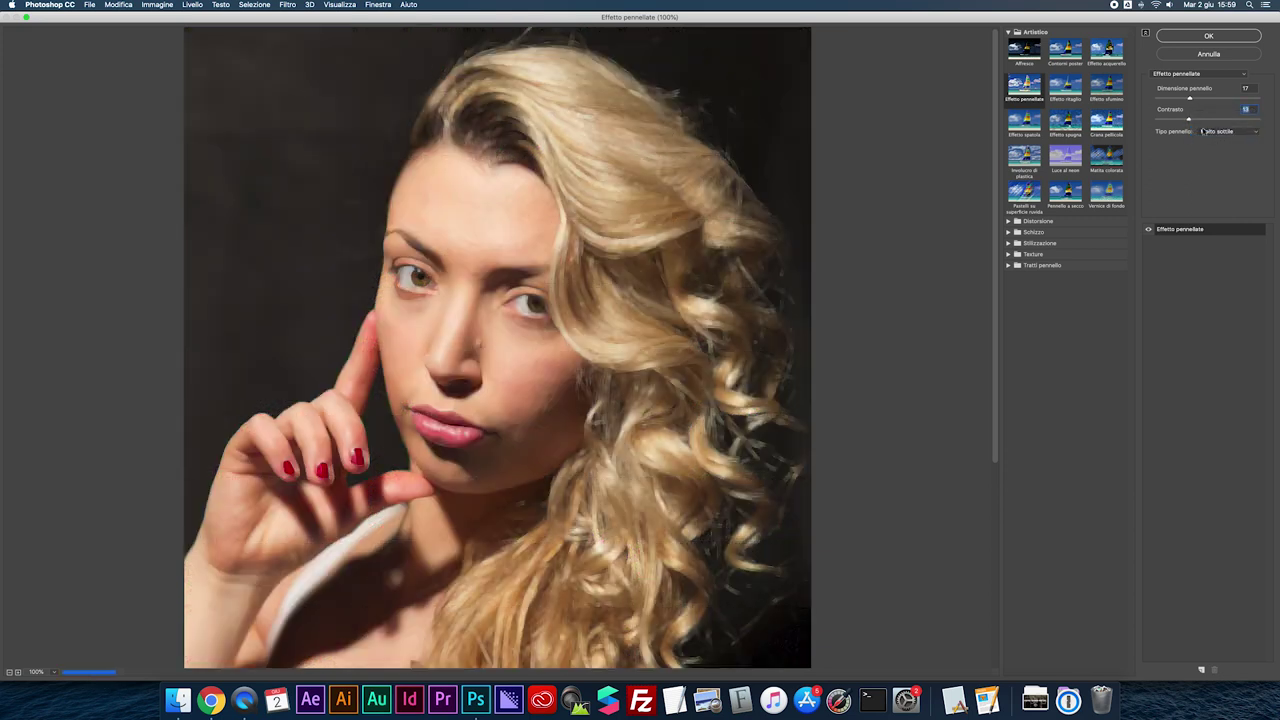
mouse_move(1189, 120)
left_mouse_down()
mouse_move(1226, 121)
mouse_move(1206, 98)
left_mouse_up()
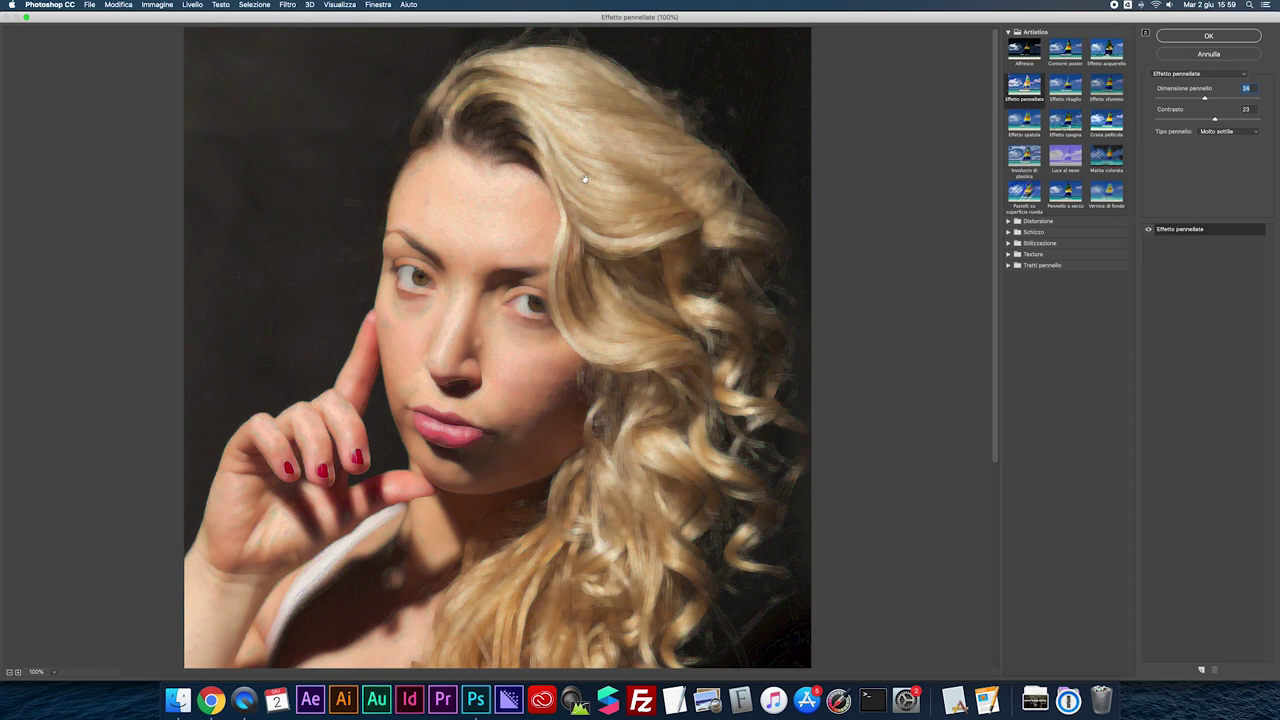
left_click(1229, 136)
- Preview Molto sfocato, trying brush size 45 then 2, with contrast around 22
left_click(1225, 143)
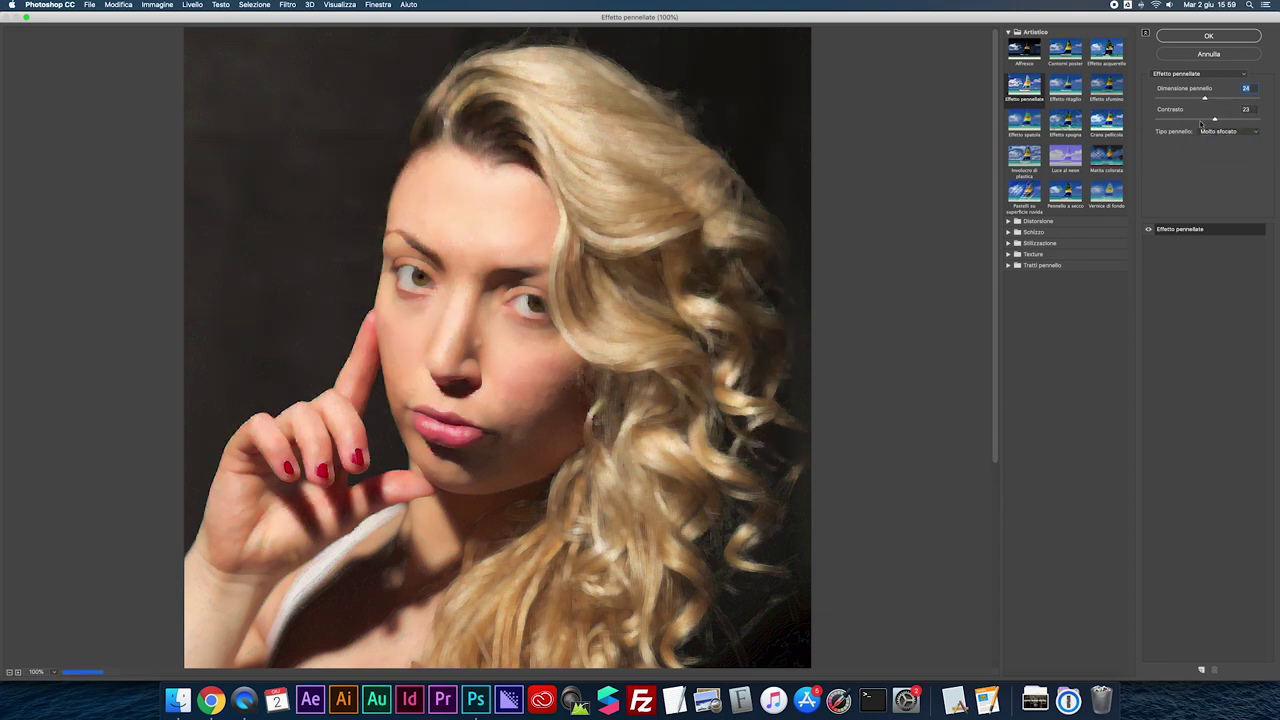
left_click_drag(1204, 98, 1248, 98)
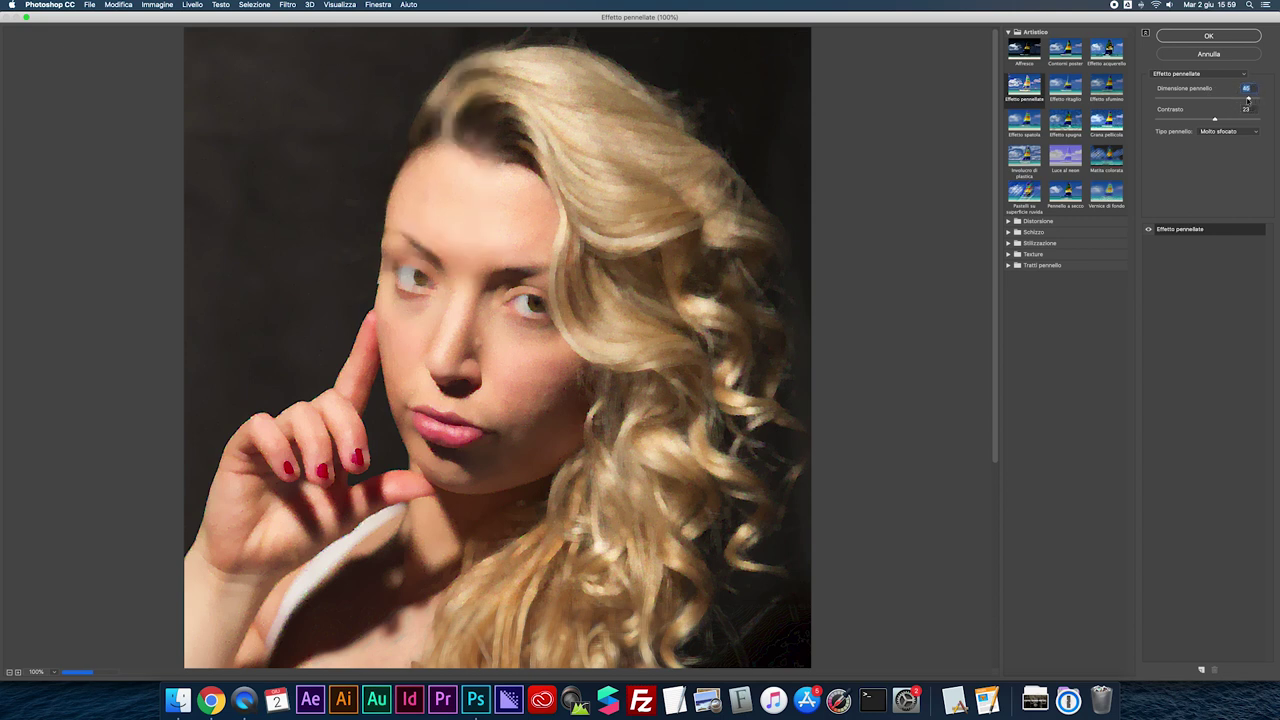
left_click_drag(1214, 119, 1245, 120)
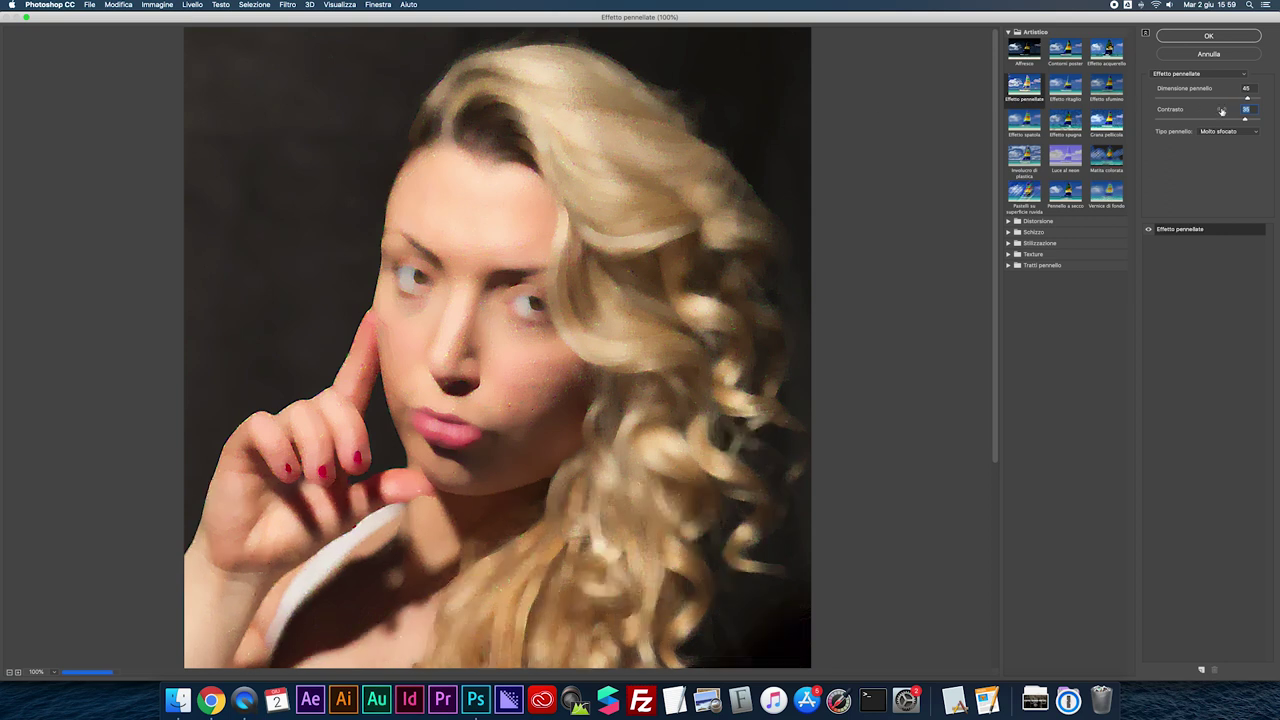
left_click_drag(1243, 120, 1159, 98)
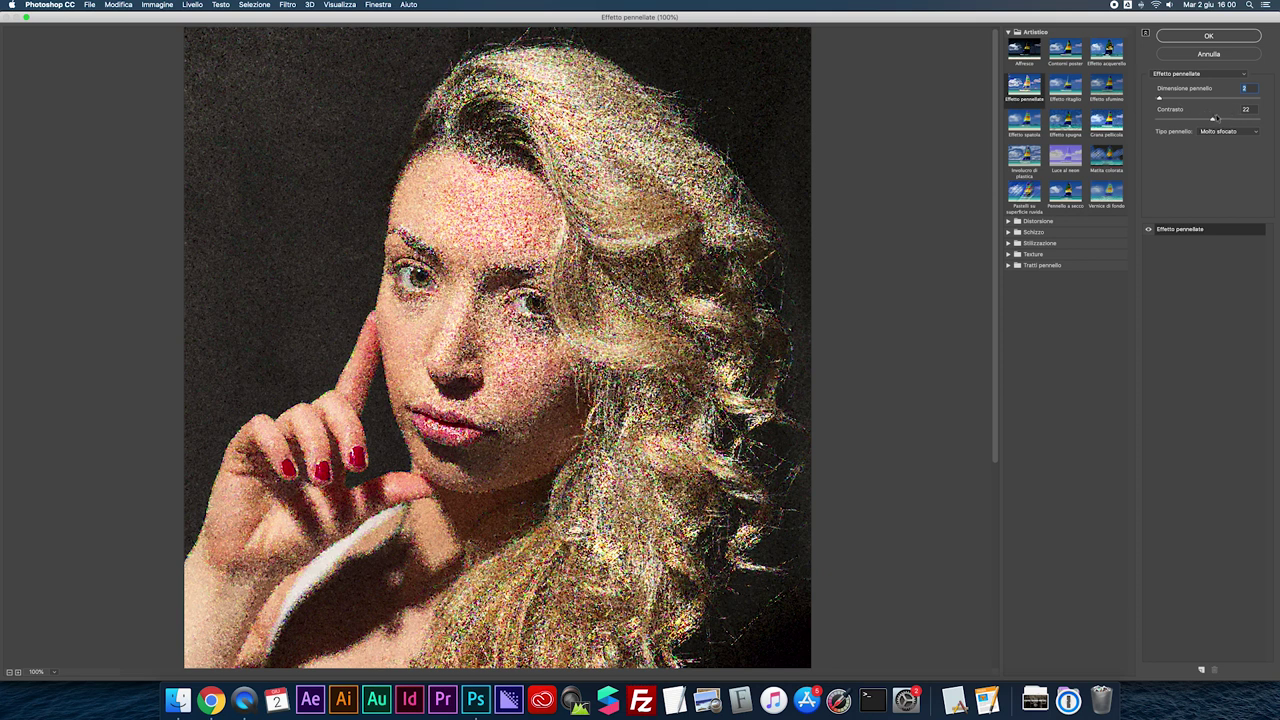
mouse_move(1212, 120)
left_mouse_down()
mouse_move(1192, 120)
mouse_move(1243, 118)
mouse_move(1218, 120)
left_mouse_up()
left_click(1213, 131)
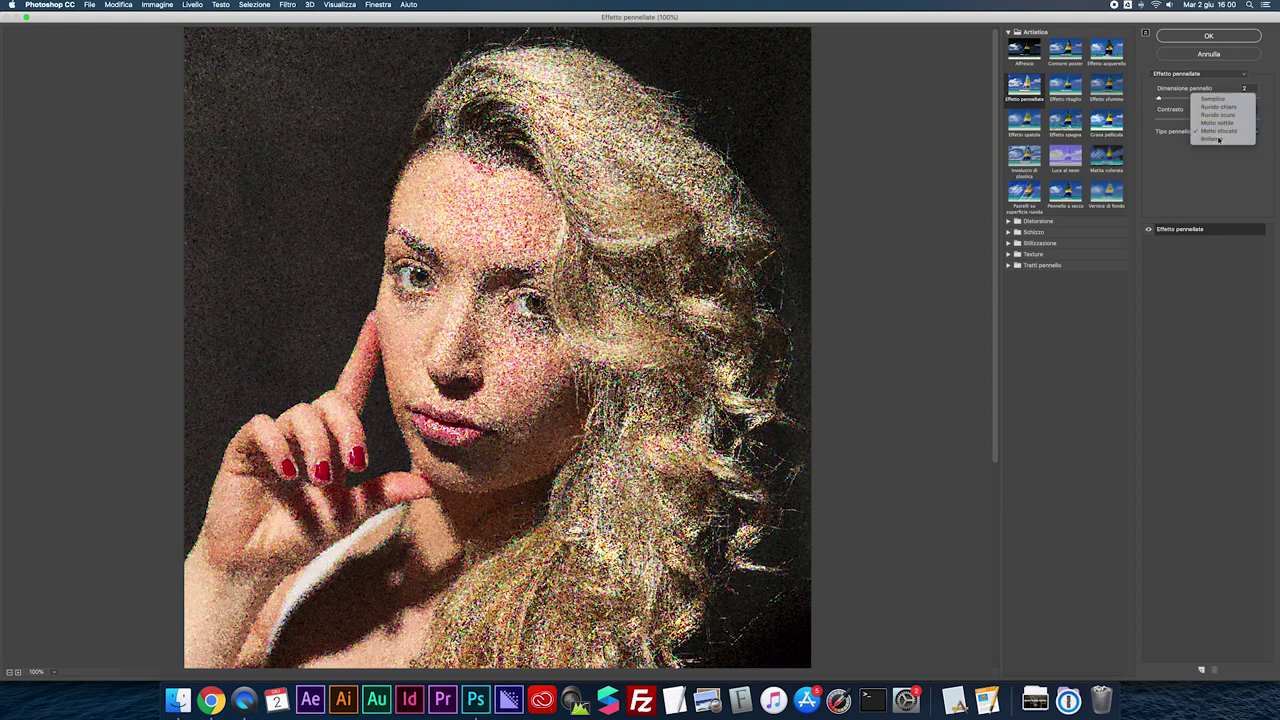
- Try Brillante at brush size 48 and contrast 2, then sizes 0 and 16, and accept
left_click(1217, 143)
mouse_move(1158, 97)
left_mouse_down()
mouse_move(1207, 98)
mouse_move(1168, 122)
mouse_move(1254, 98)
left_mouse_up()
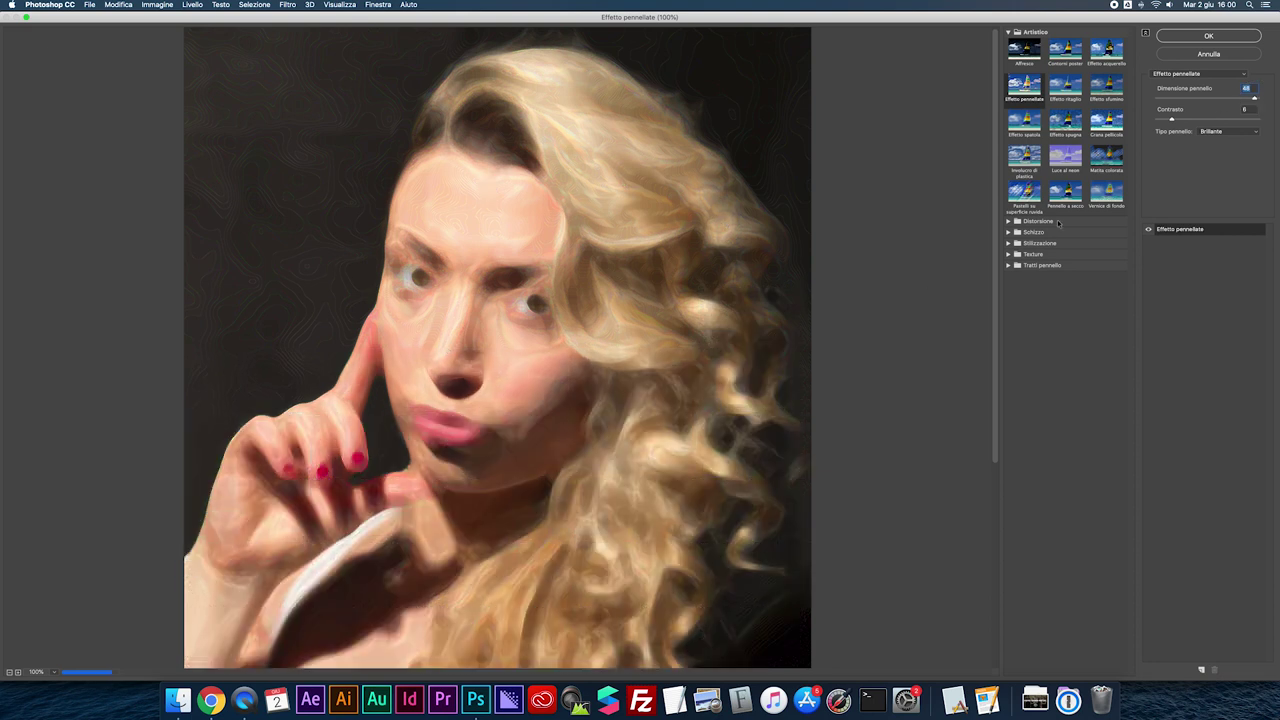
left_click_drag(1172, 119, 1153, 122)
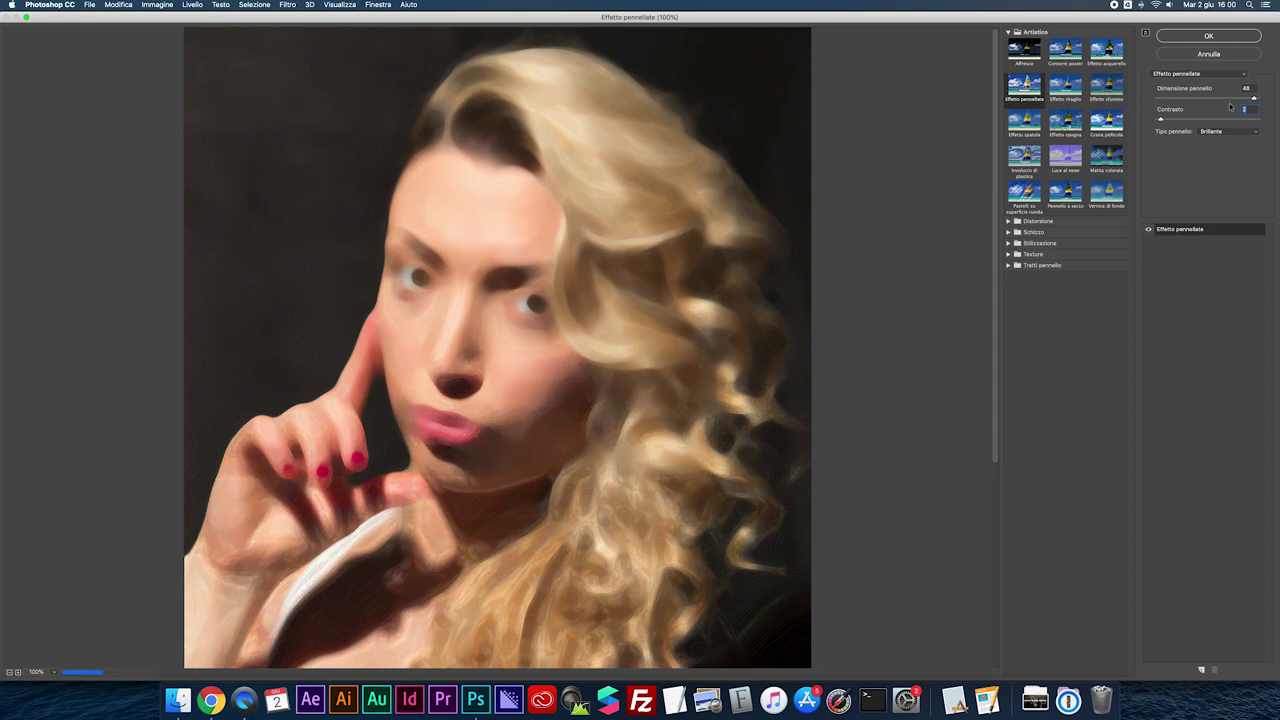
left_click_drag(1254, 97, 1174, 97)
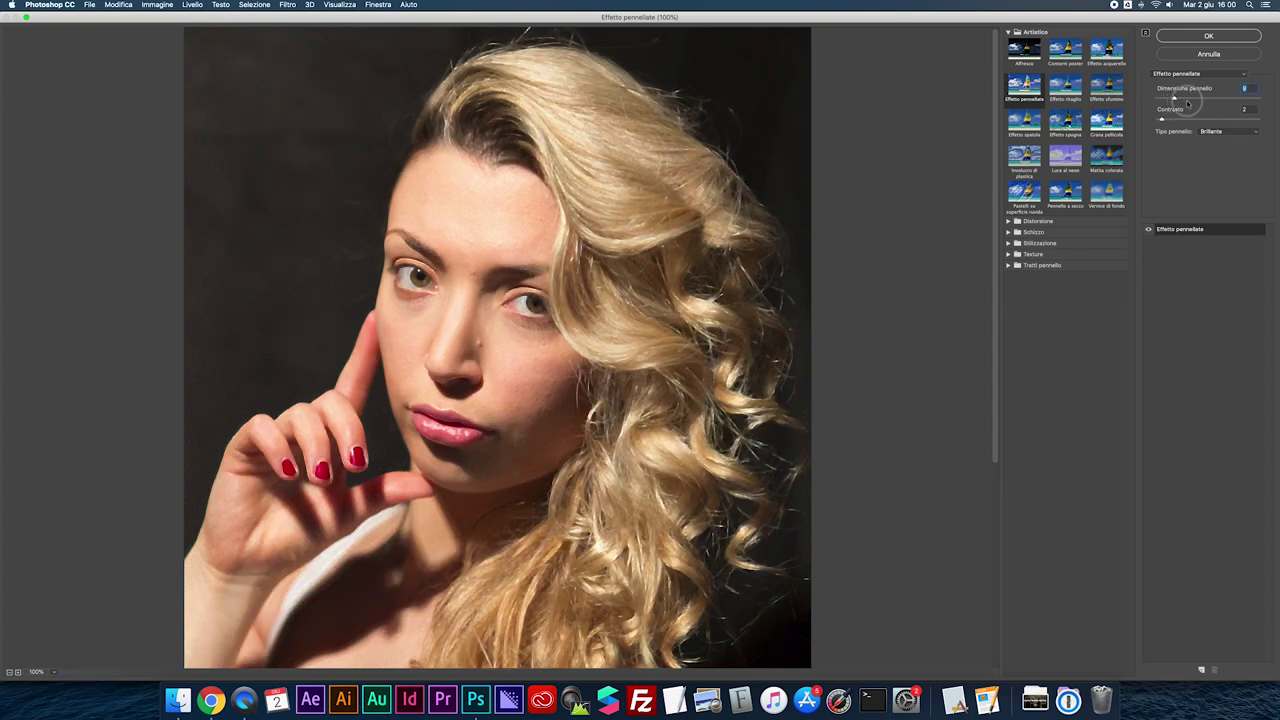
left_click_drag(1174, 99, 1187, 99)
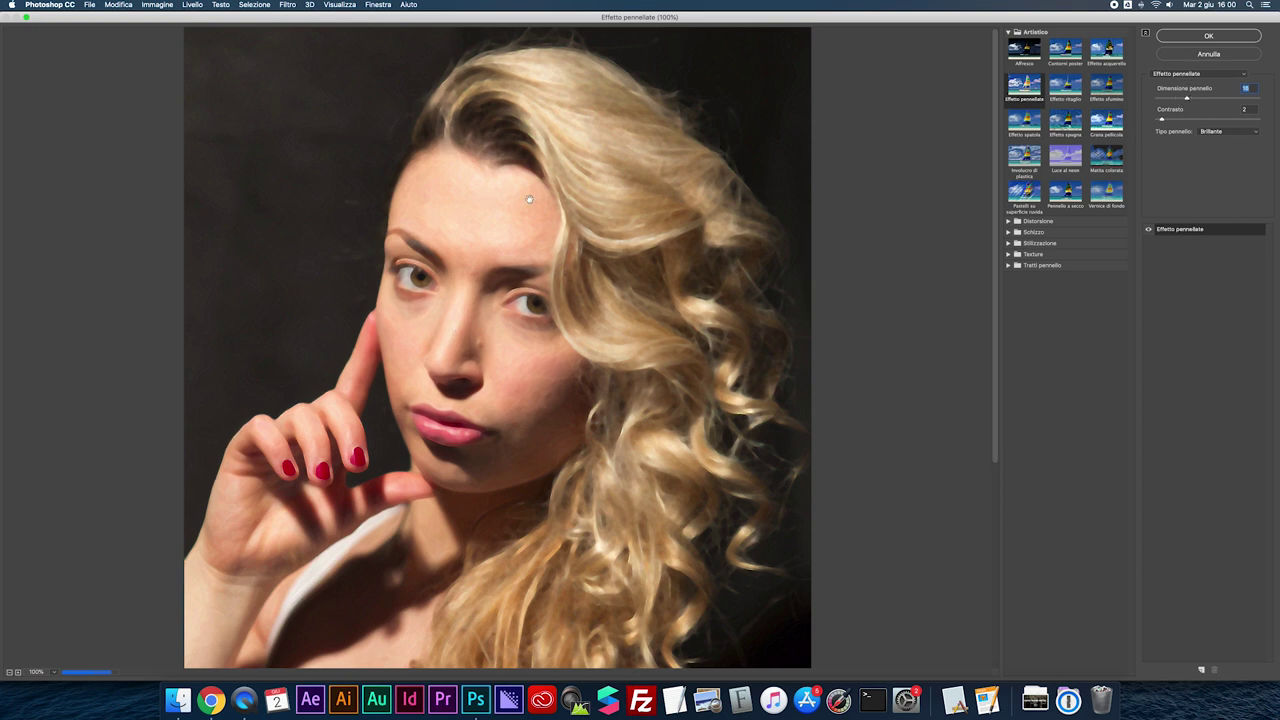
left_click(1189, 37)
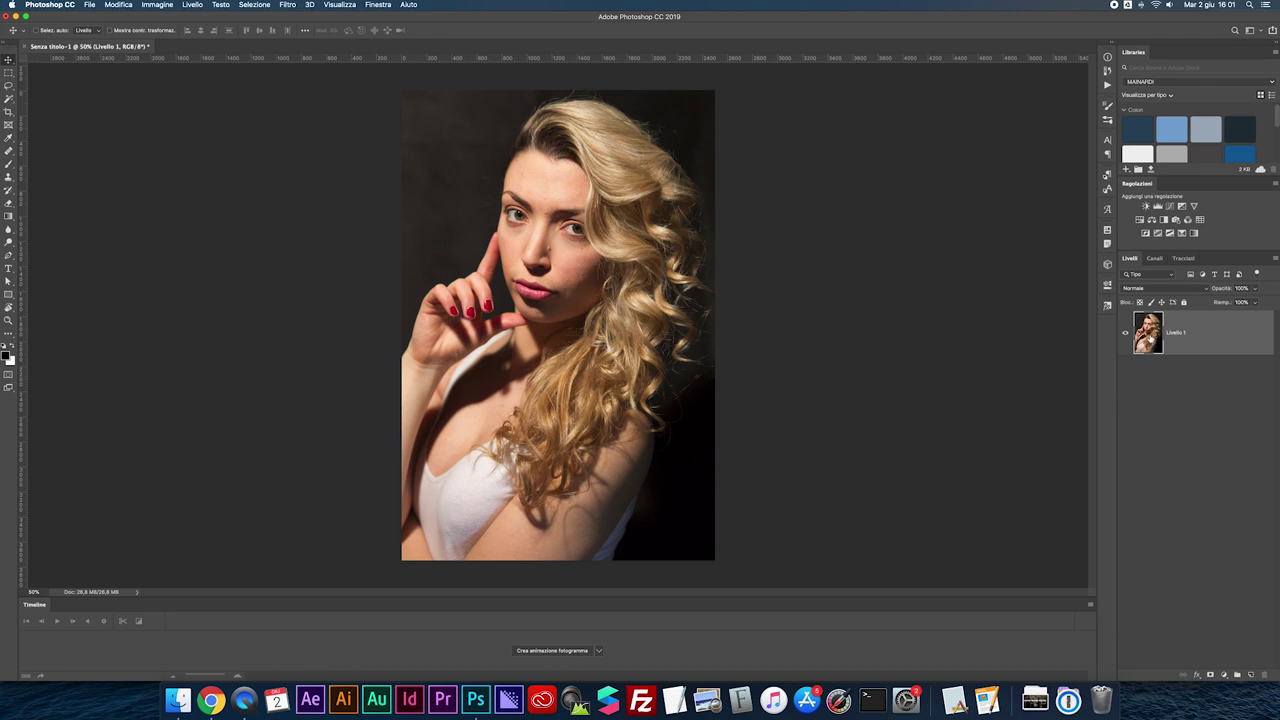
key("super+j")
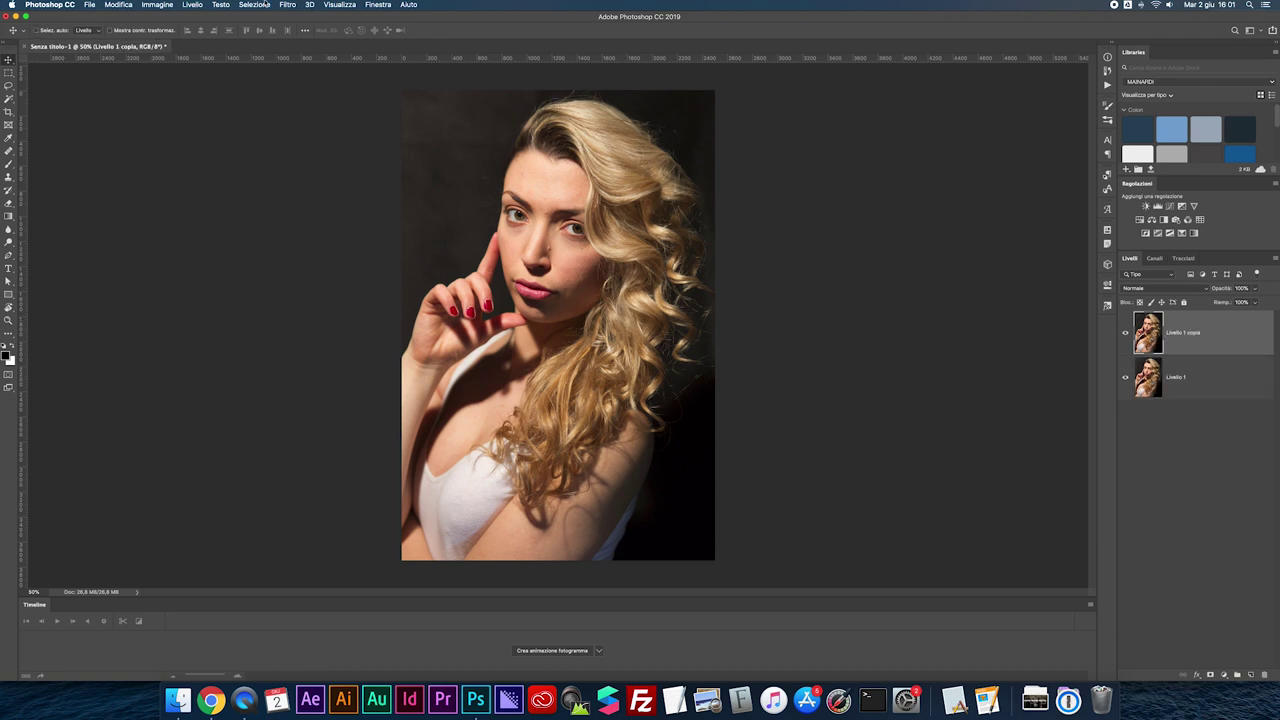
left_click(287, 4)
left_click(290, 6)
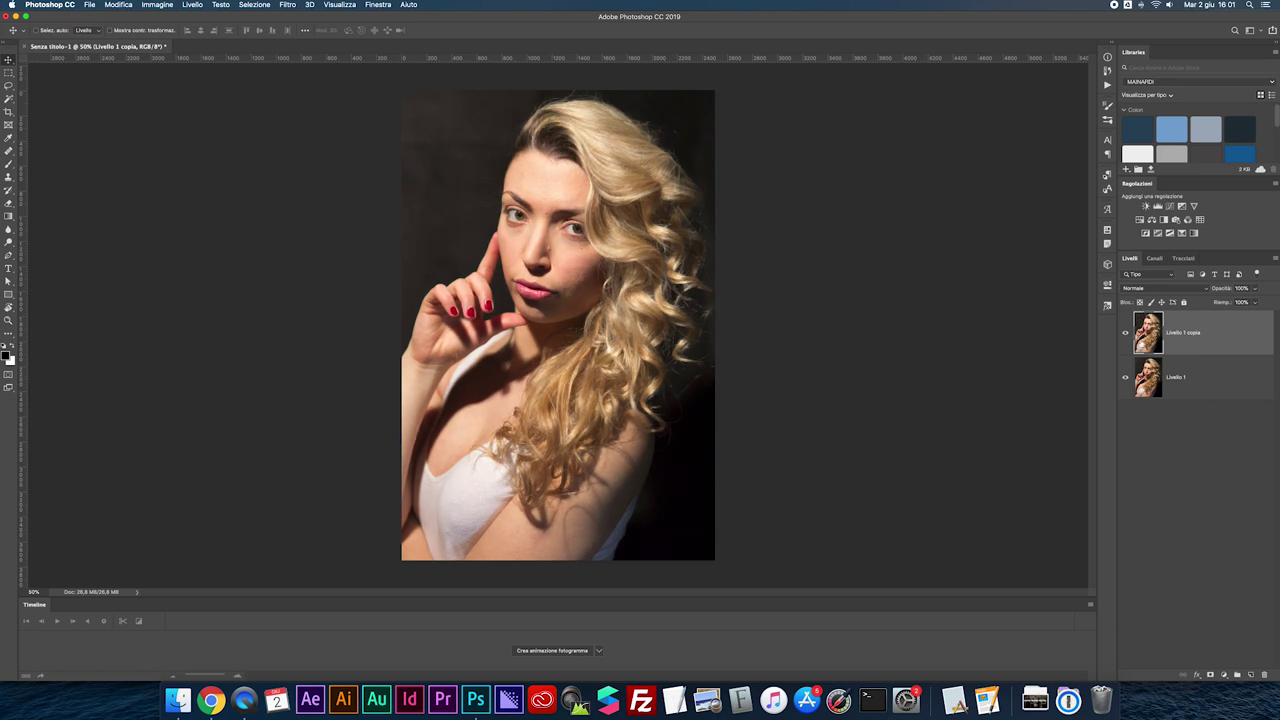
left_click(1142, 373)
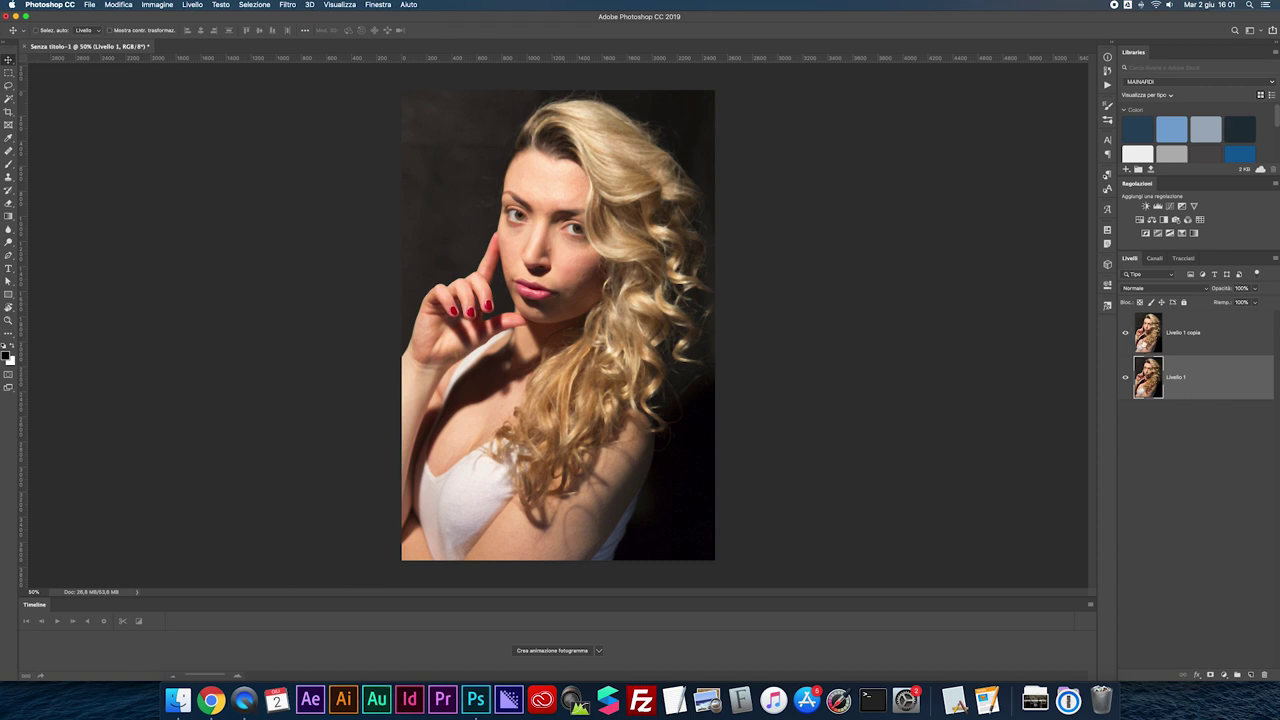
left_click(1146, 332)
key("Delete")
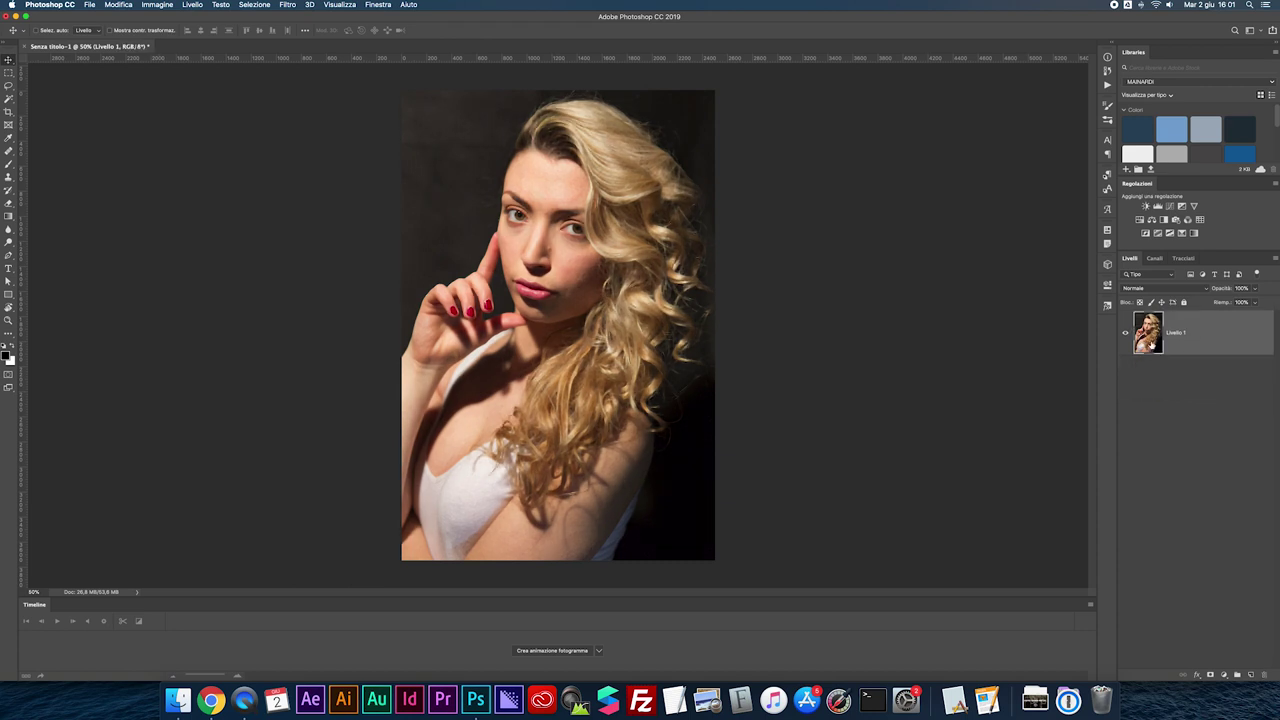